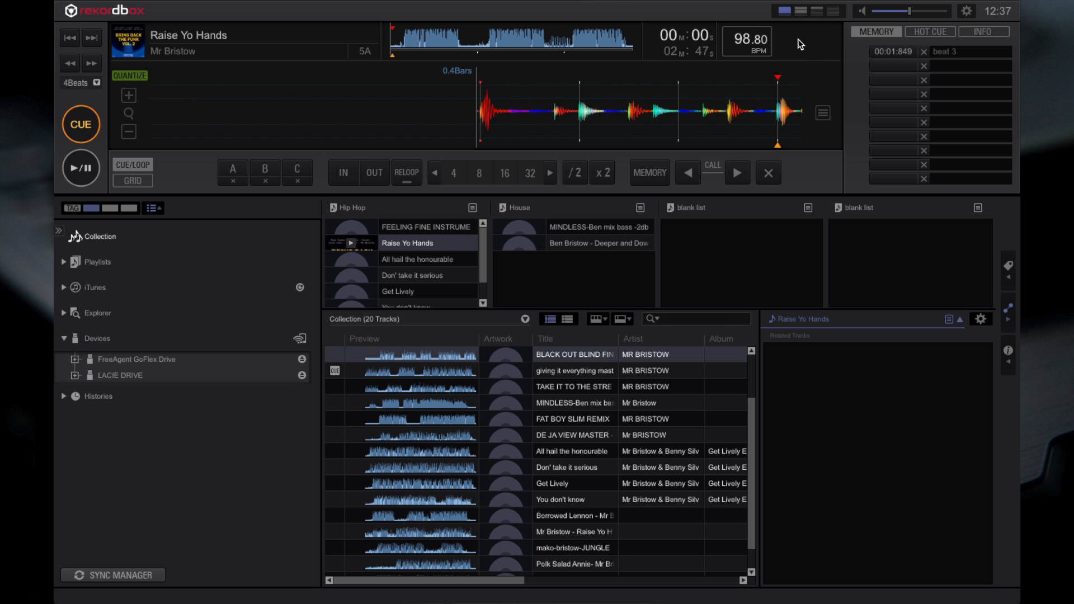
Step: Switch to the two-player layout and load TAKE IT TO THE STREETS from the collection onto Player B
{"action": "left_click", "coordinate": [802, 12]}
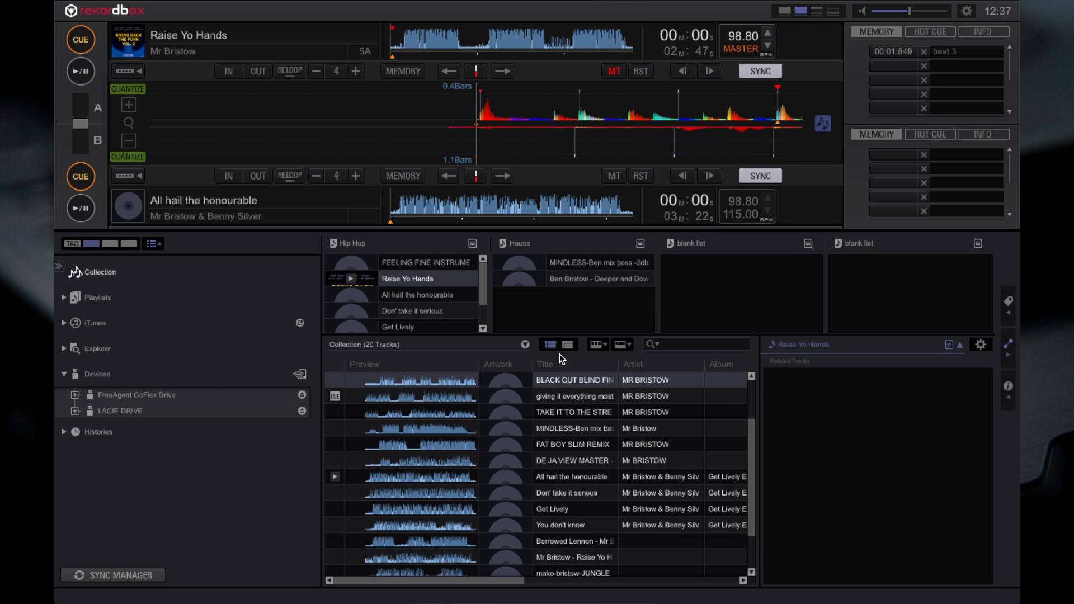
{"action": "left_click_drag", "start_coordinate": [565, 412], "coordinate": [536, 147]}
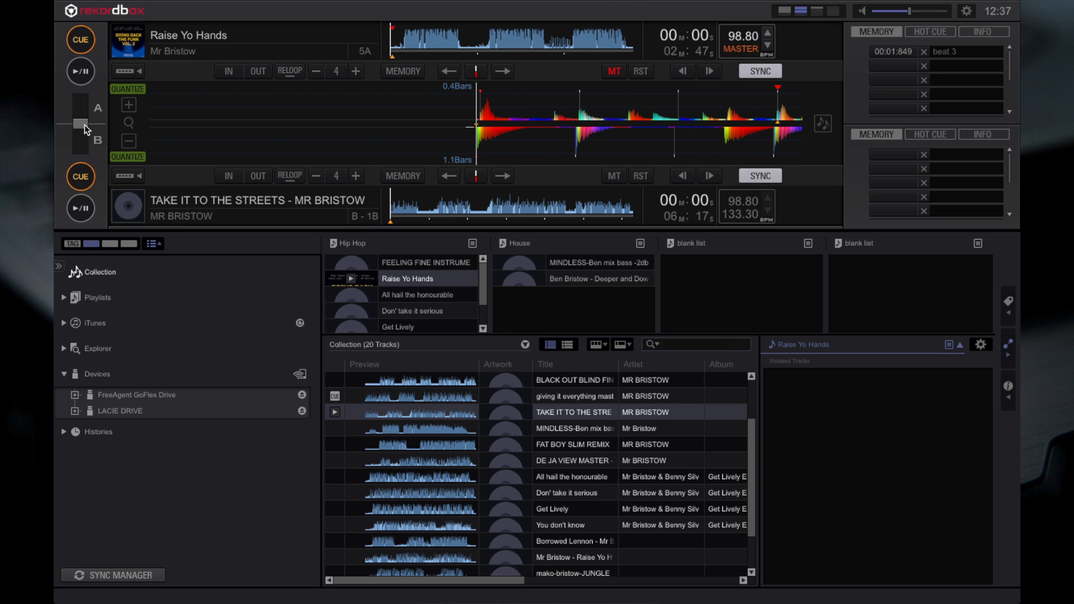
{"action": "mouse_move", "coordinate": [74, 134]}
{"action": "left_mouse_down"}
{"action": "mouse_move", "coordinate": [75, 159]}
{"action": "mouse_move", "coordinate": [75, 89]}
{"action": "mouse_move", "coordinate": [75, 151]}
{"action": "mouse_move", "coordinate": [72, 120]}
{"action": "left_mouse_up"}
Step: Preview two sections of the MINDLESS track directly in the collection list and stop the preview
{"action": "left_click", "coordinate": [422, 433]}
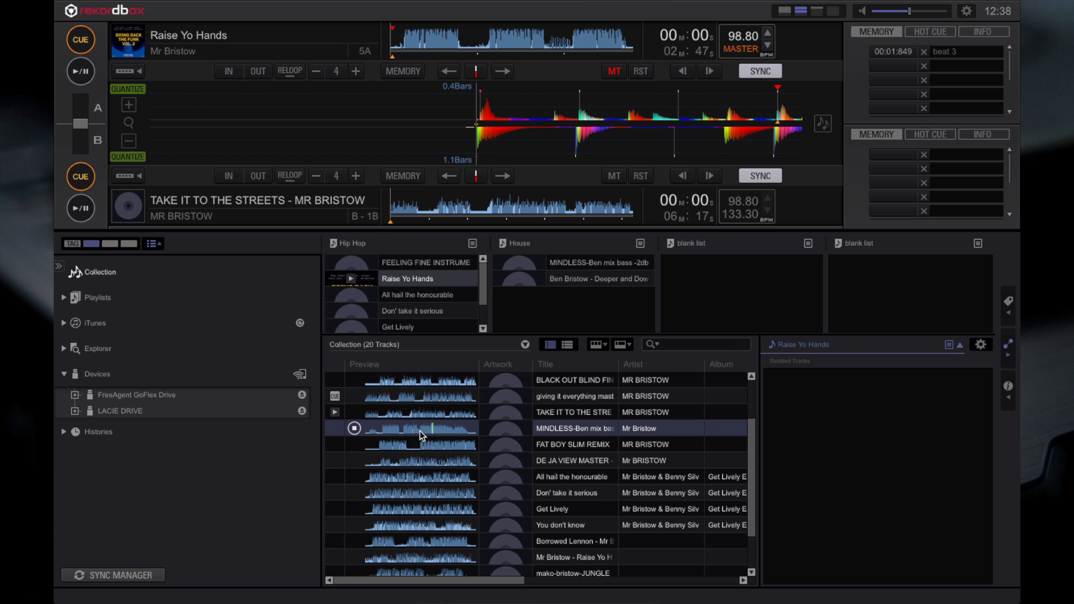
{"action": "left_click", "coordinate": [404, 429]}
{"action": "left_click", "coordinate": [355, 428]}
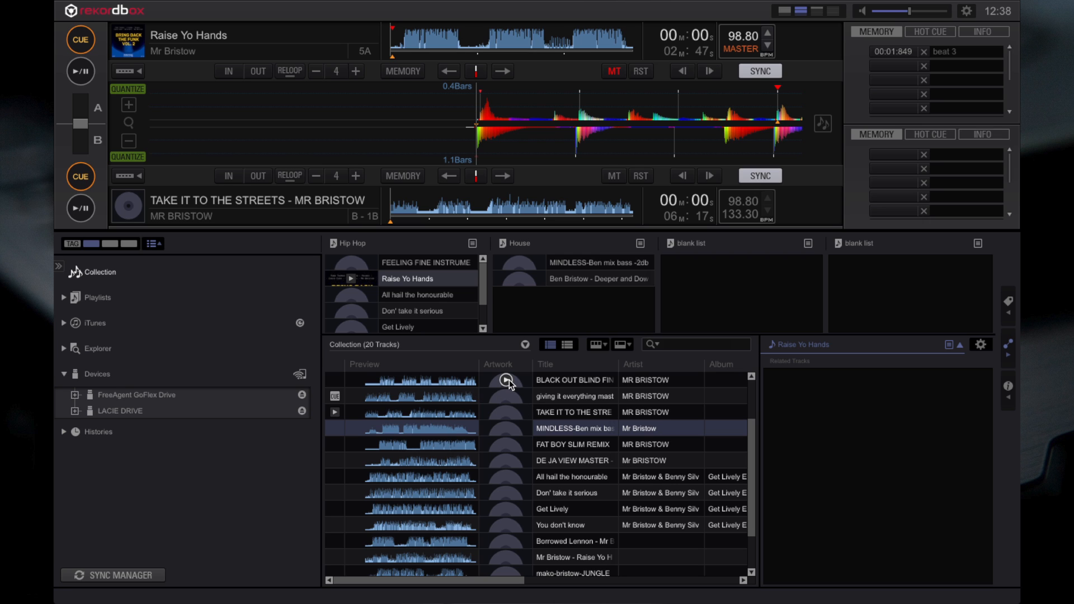
Step: Open the Hip Hop playlist, trying the artwork summary layout before returning to the standard track list layout
{"action": "left_click", "coordinate": [567, 346]}
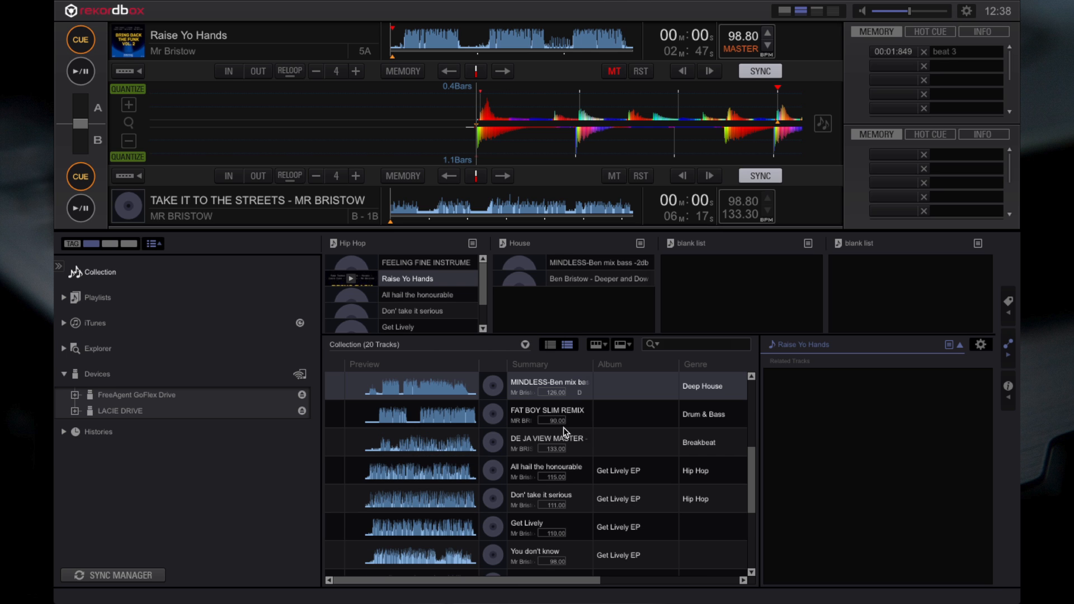
{"action": "scroll", "coordinate": [564, 431], "scroll_direction": "down", "scroll_amount": 5}
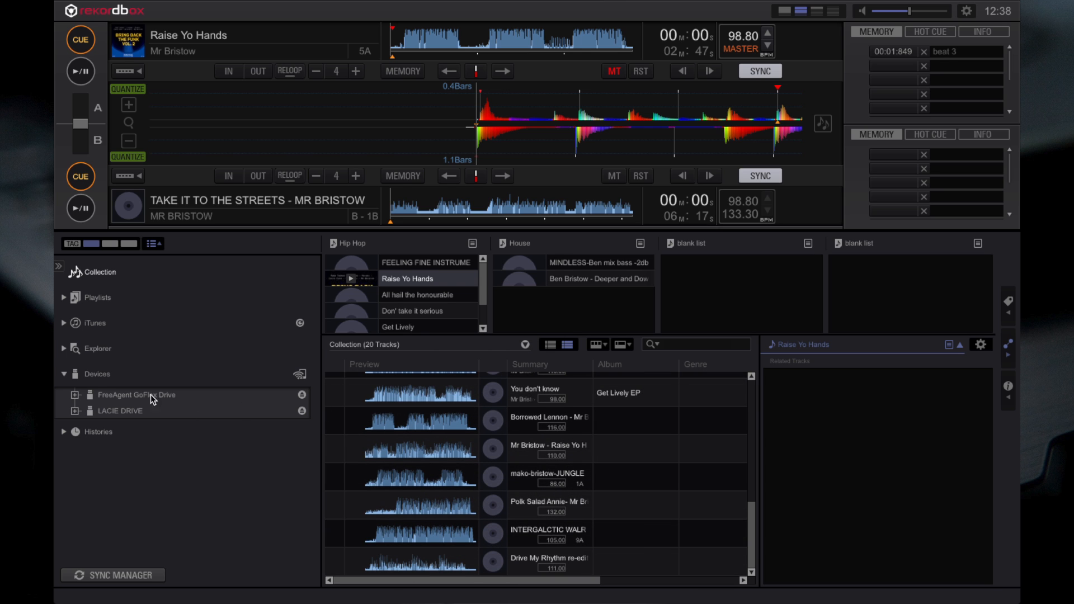
{"action": "left_click", "coordinate": [62, 299]}
{"action": "left_click", "coordinate": [110, 320]}
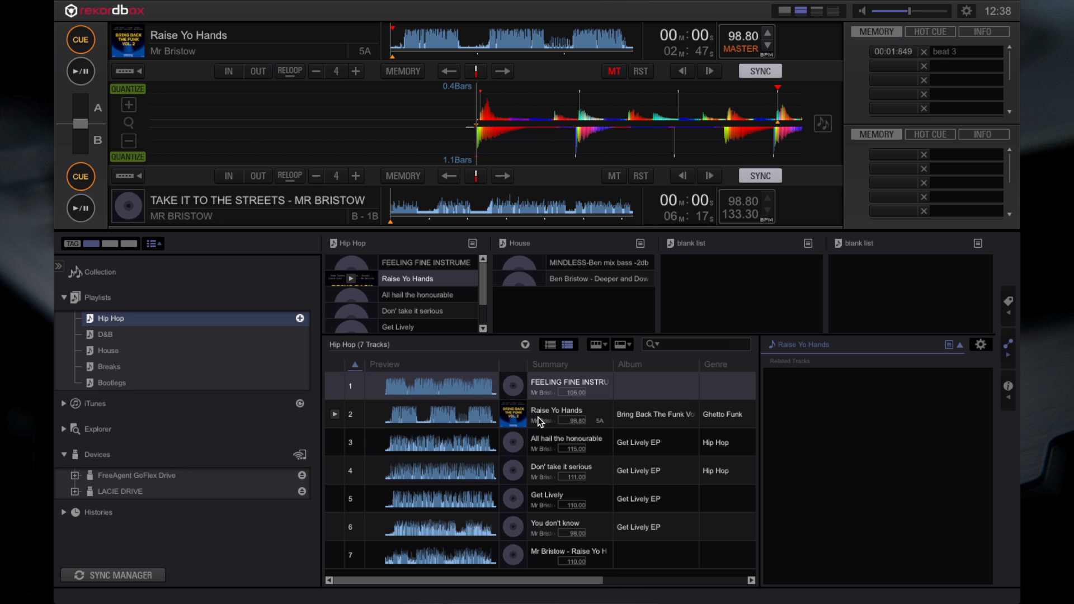
{"action": "left_click", "coordinate": [555, 345]}
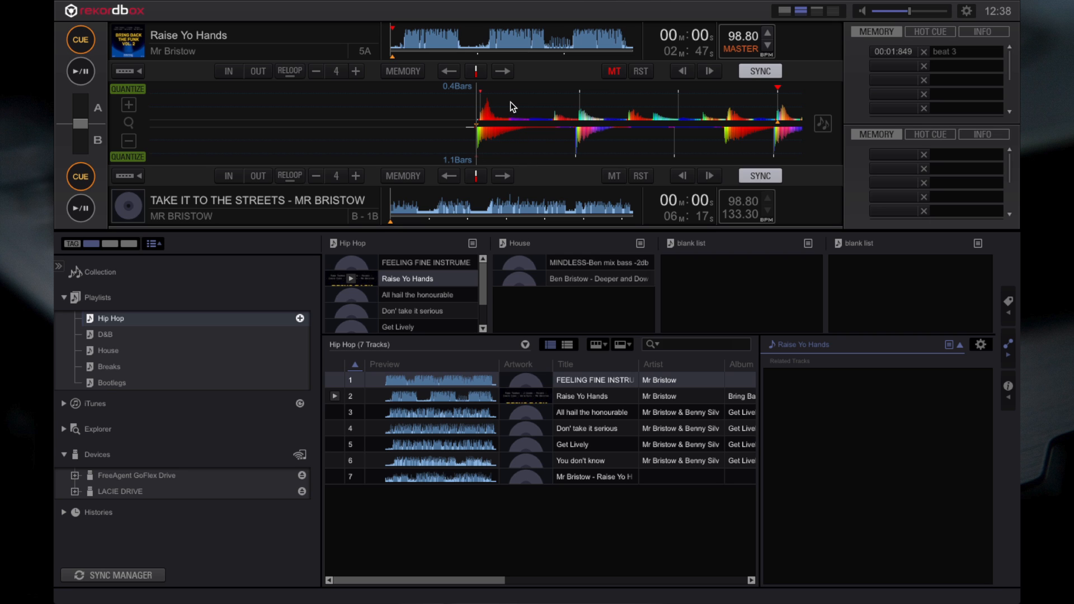
Step: Align Player A's waveform with Player B's first beat and register the two loaded tracks as a matching pair
{"action": "left_click_drag", "start_coordinate": [509, 108], "coordinate": [500, 110]}
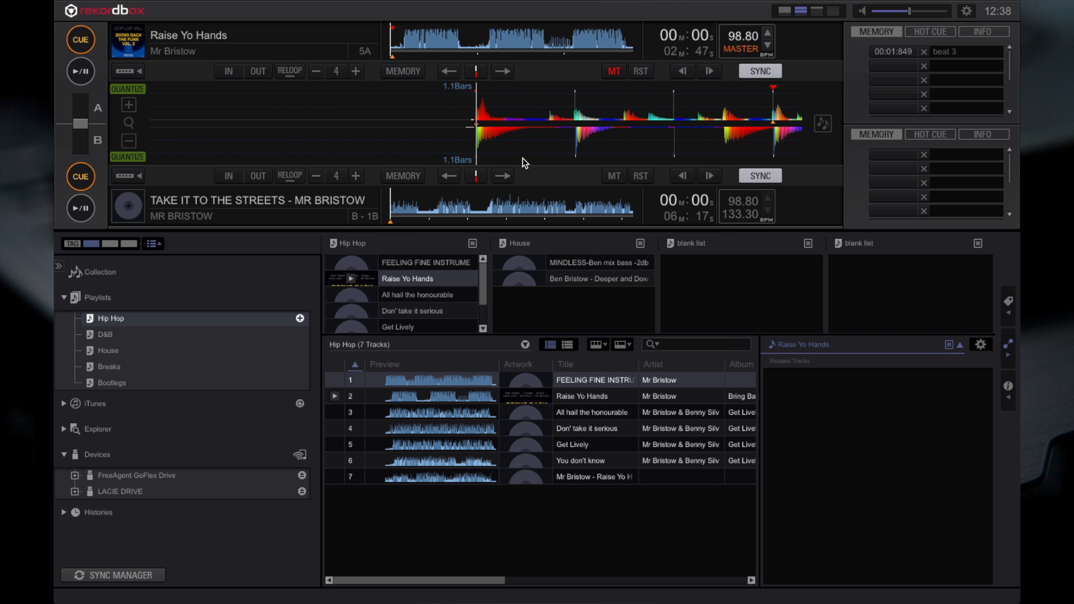
{"action": "left_click", "coordinate": [821, 127]}
Step: Select Raise Yo Hands in the Hip Hop playlist and hide and show the related tracks window
{"action": "left_click", "coordinate": [572, 398]}
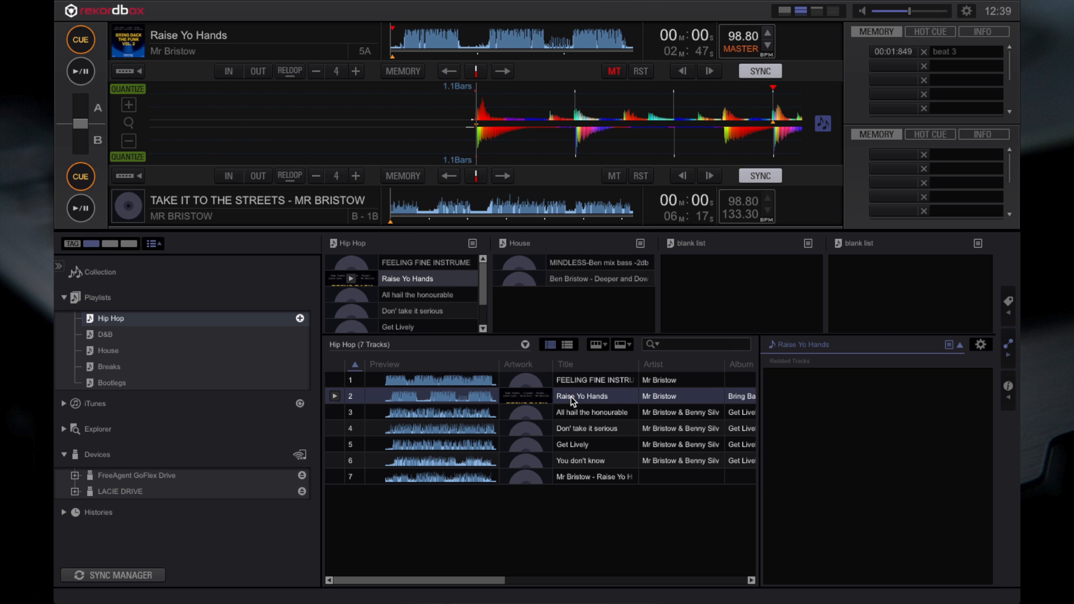
{"action": "left_click", "coordinate": [1008, 346]}
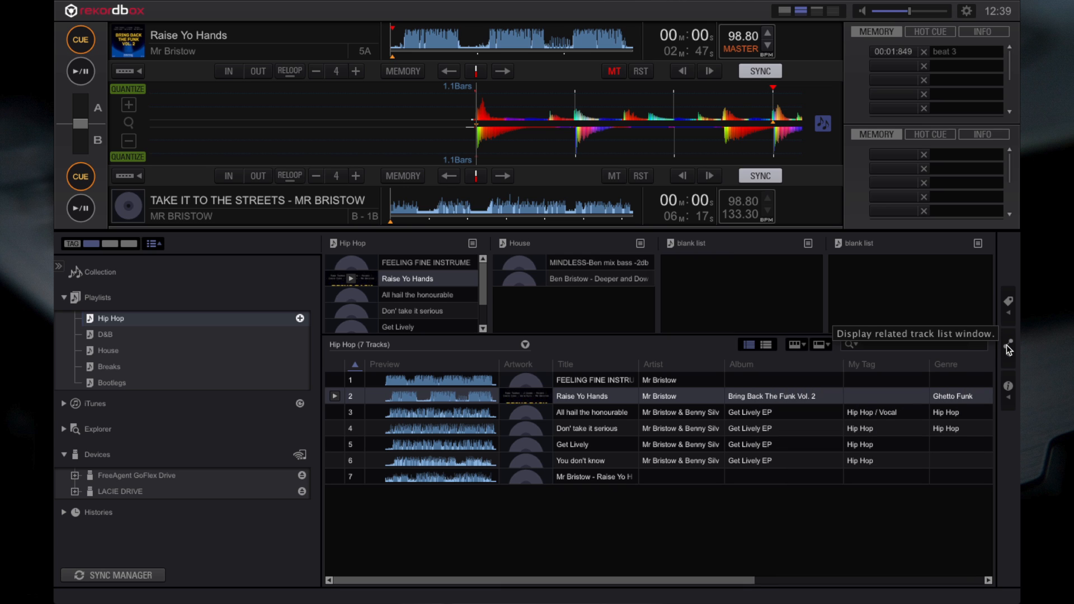
{"action": "left_click", "coordinate": [1009, 346]}
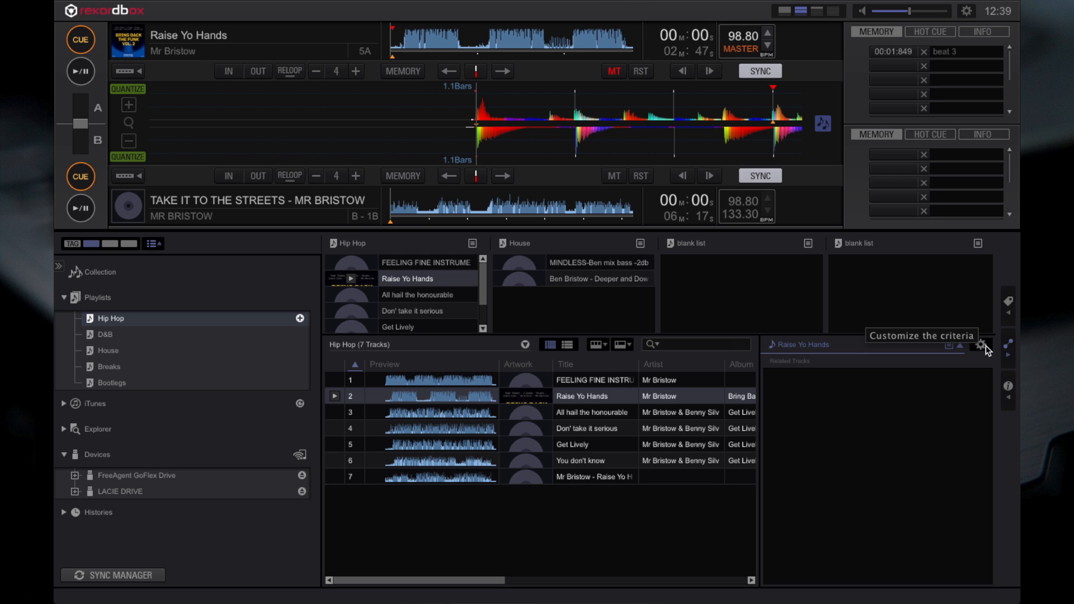
Step: Set the related tracks criteria for Player A to Matching
{"action": "left_click", "coordinate": [981, 345]}
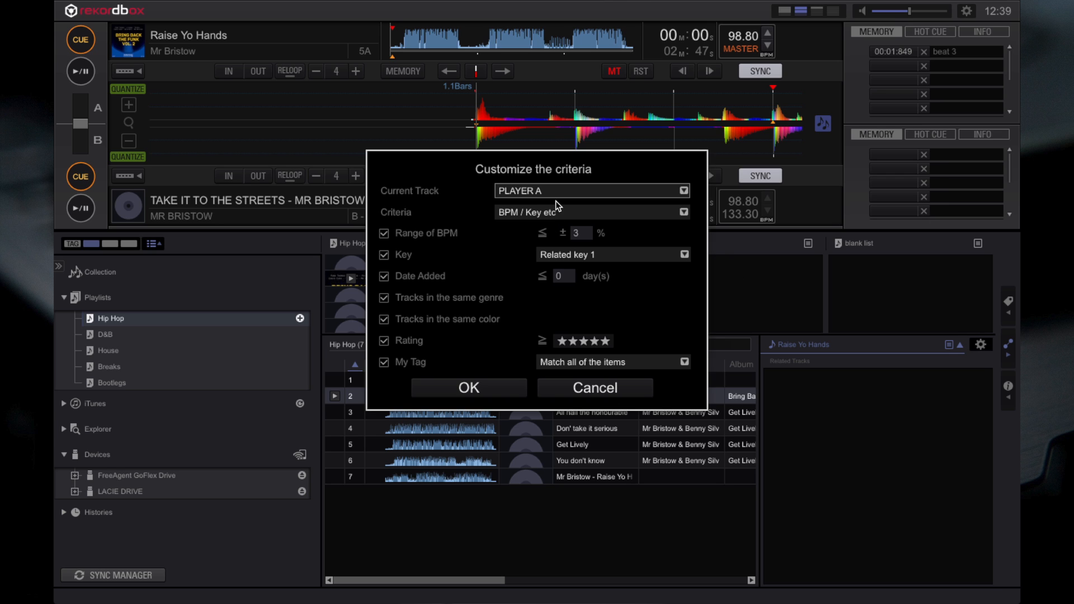
{"action": "left_click", "coordinate": [534, 216]}
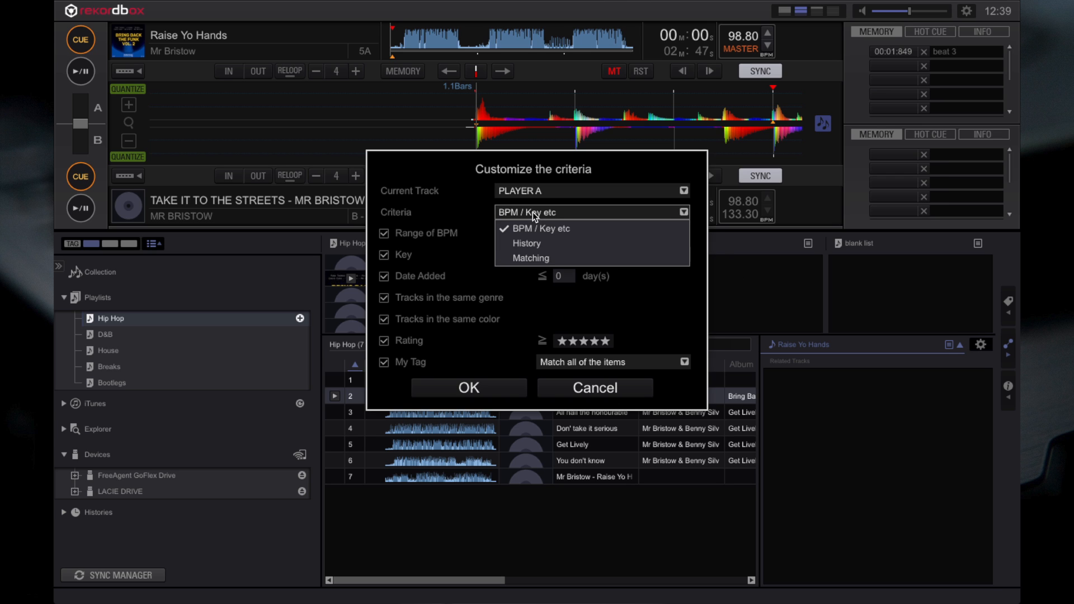
{"action": "left_click", "coordinate": [535, 260]}
{"action": "left_click", "coordinate": [485, 386]}
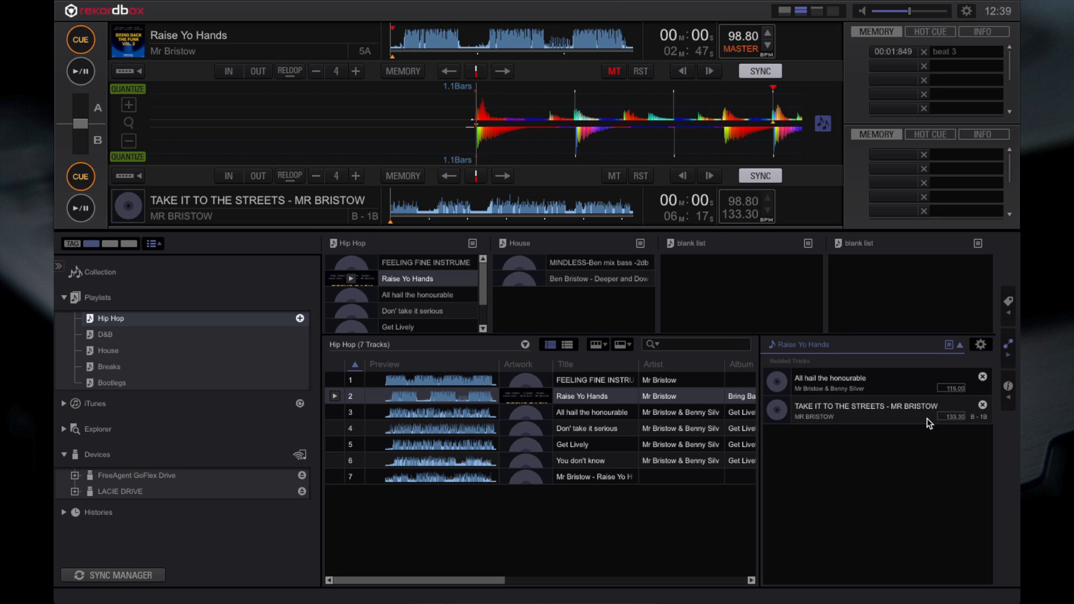
Step: Set the related tracks criteria for Player A back to BPM / Key etc
{"action": "left_click", "coordinate": [981, 344]}
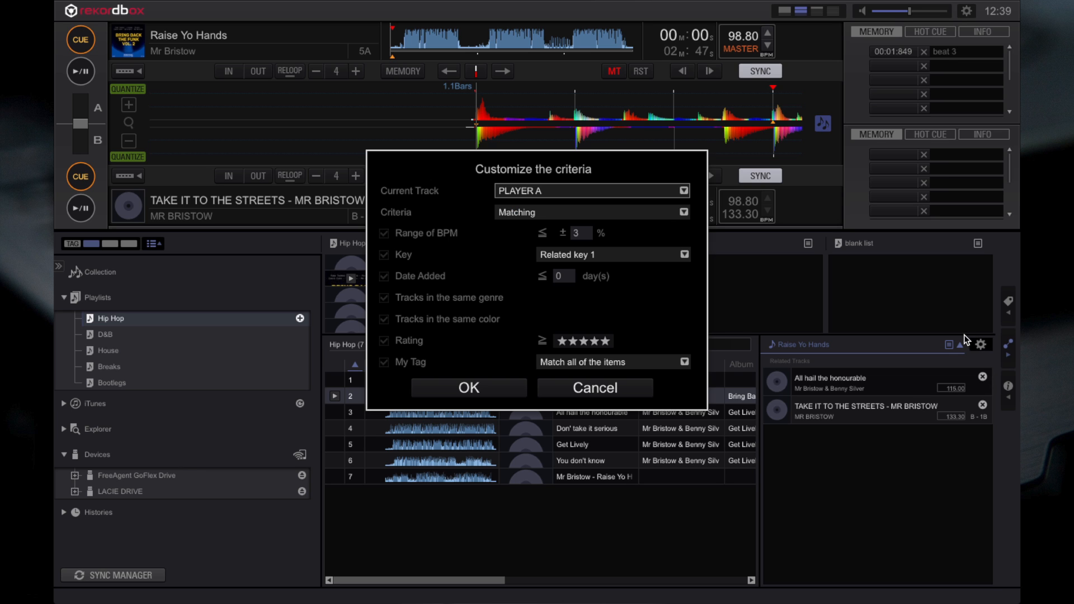
{"action": "left_click", "coordinate": [583, 211]}
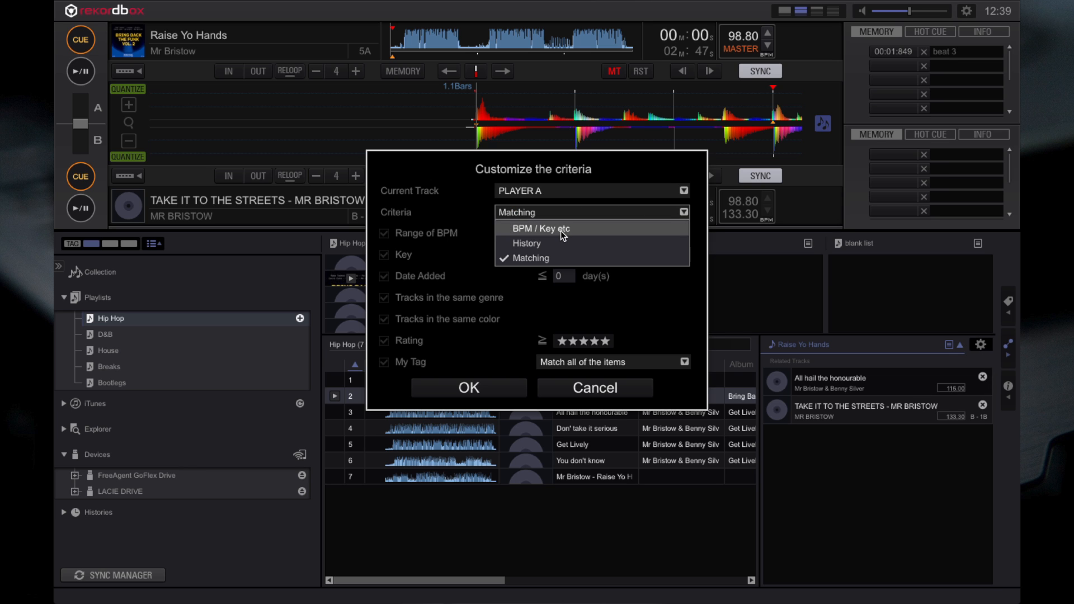
{"action": "left_click", "coordinate": [561, 232]}
{"action": "left_click", "coordinate": [473, 390]}
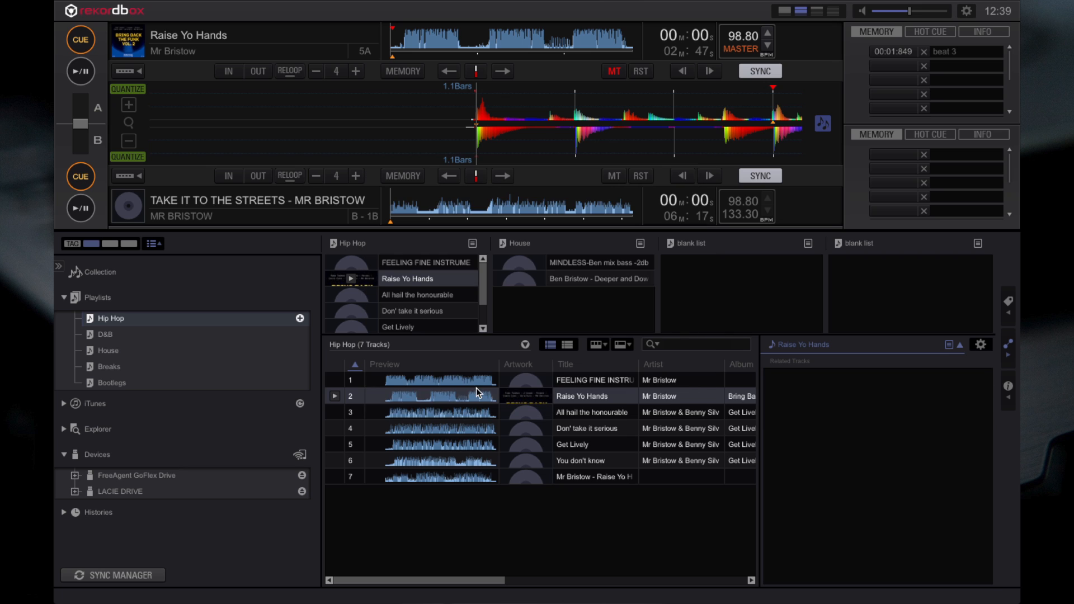
Step: Remove the Hip Hop and House playlists from the playlist palette
{"action": "left_click", "coordinate": [601, 427]}
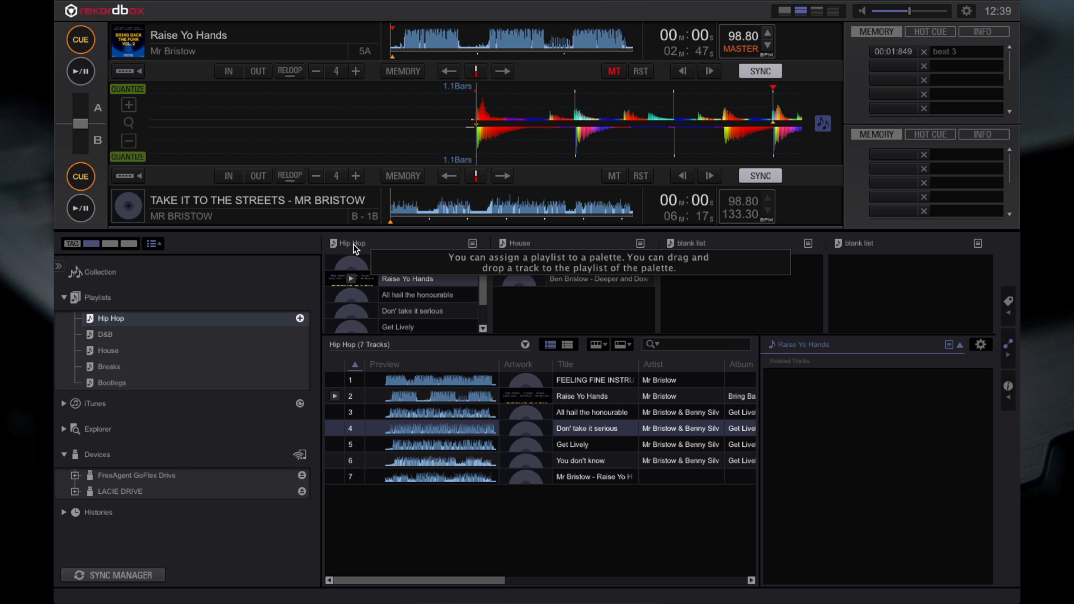
{"action": "left_click", "coordinate": [472, 244]}
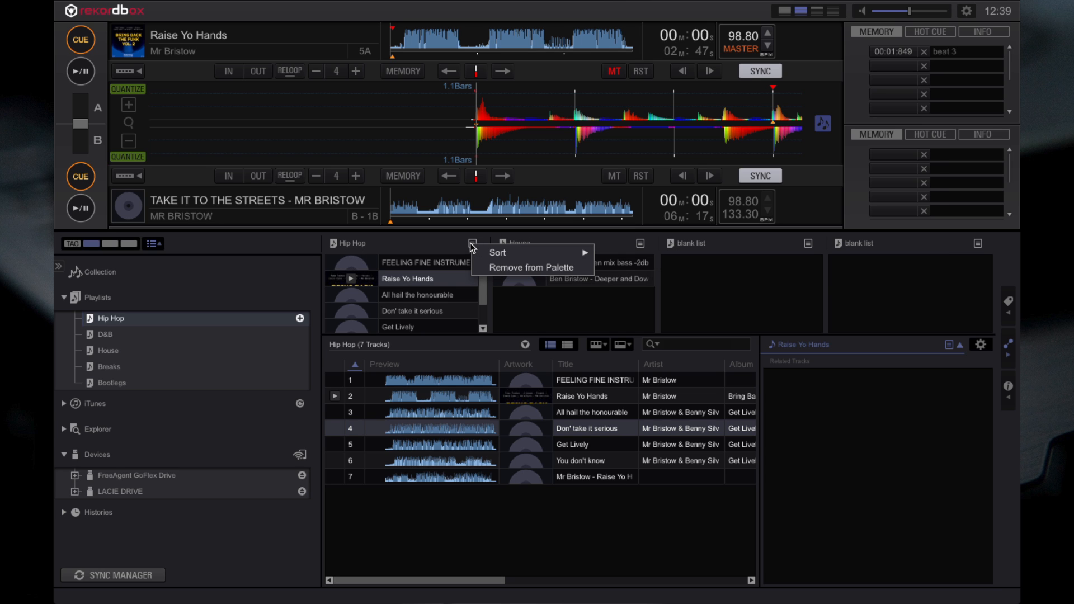
{"action": "left_click", "coordinate": [503, 268]}
{"action": "left_click", "coordinate": [640, 244]}
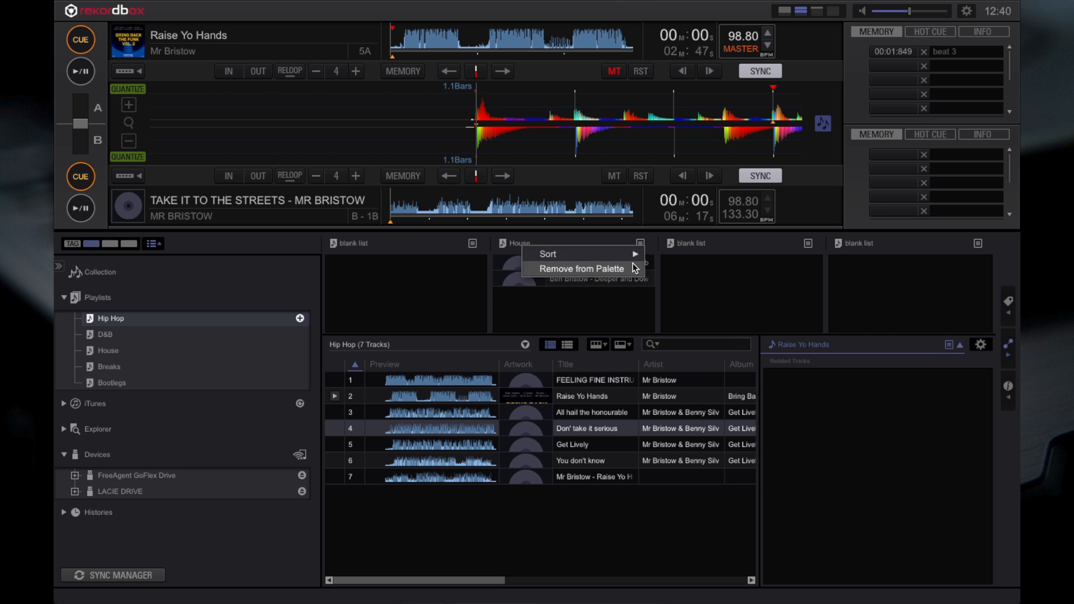
{"action": "left_click", "coordinate": [629, 269]}
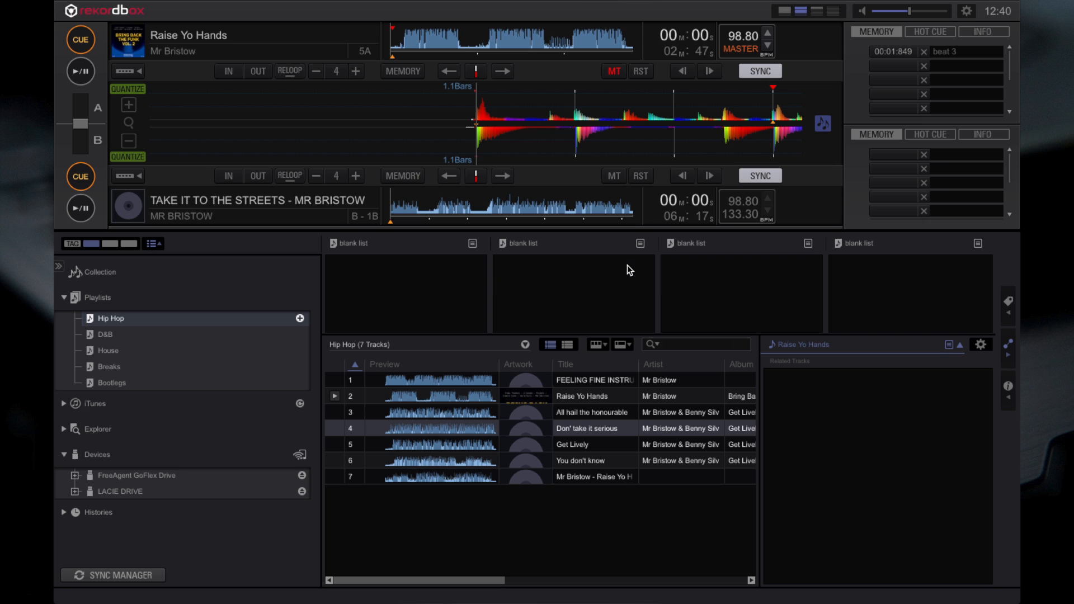
Step: Assign the Hip Hop playlist to the first palette slot and the Breaks playlist to the second
{"action": "double_click", "coordinate": [132, 318]}
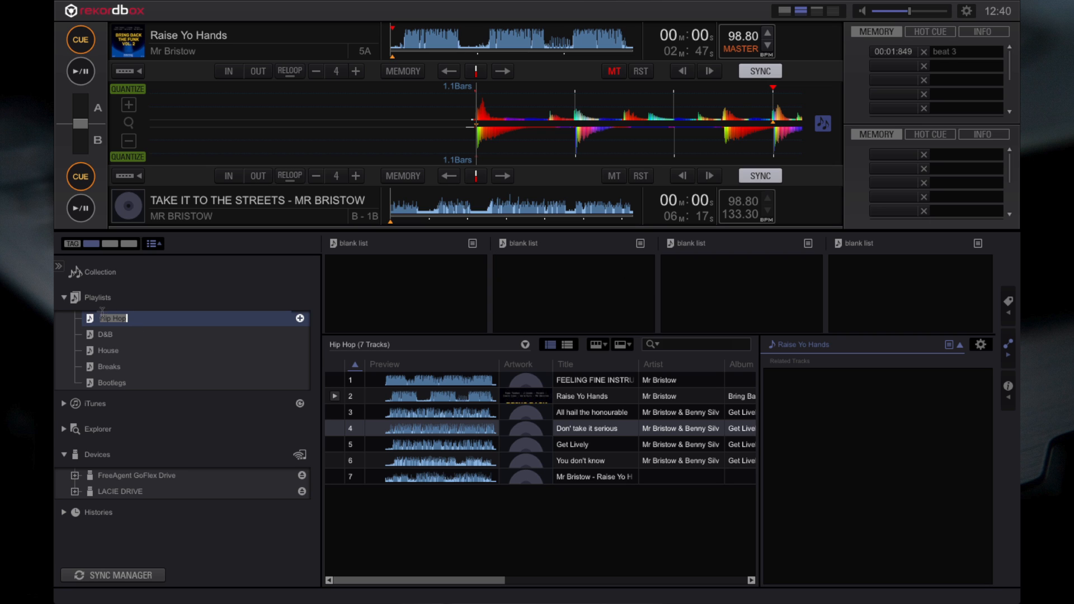
{"action": "left_click_drag", "start_coordinate": [90, 318], "coordinate": [345, 277]}
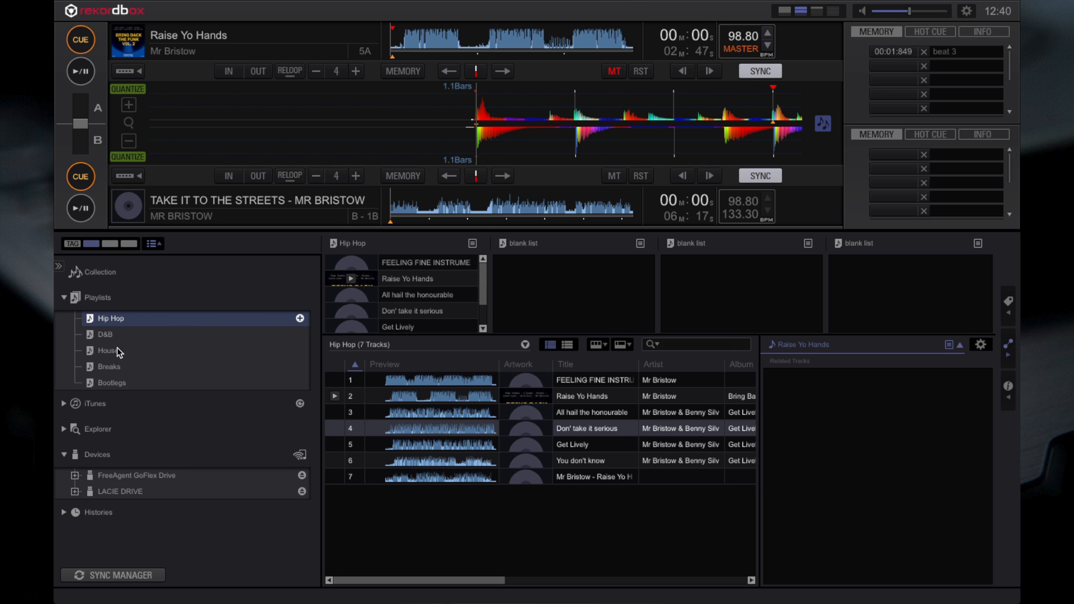
{"action": "left_click_drag", "start_coordinate": [109, 367], "coordinate": [565, 275]}
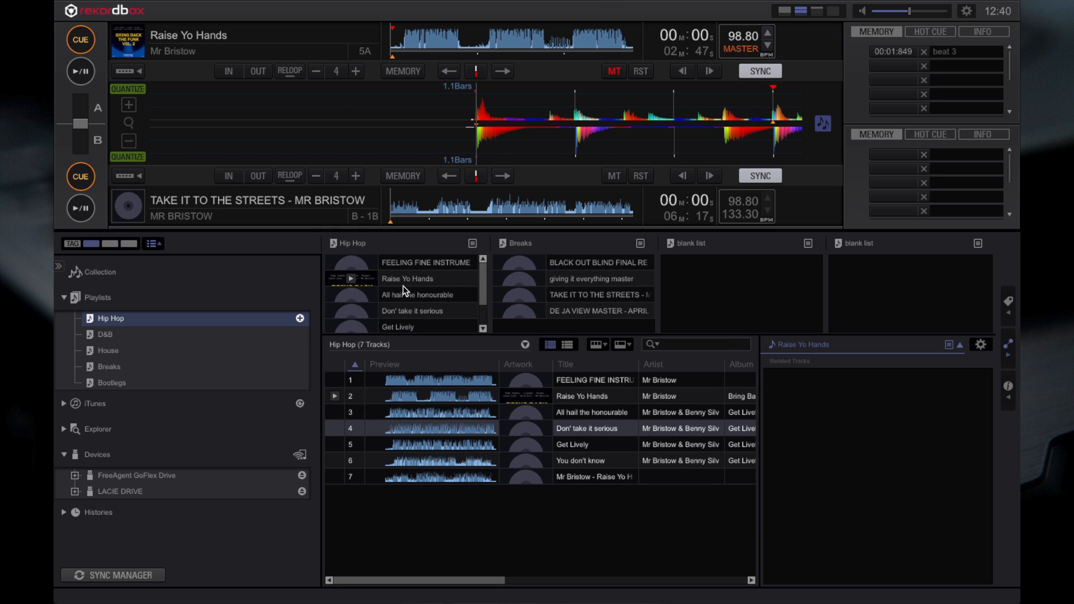
{"action": "left_click_drag", "start_coordinate": [404, 296], "coordinate": [429, 293]}
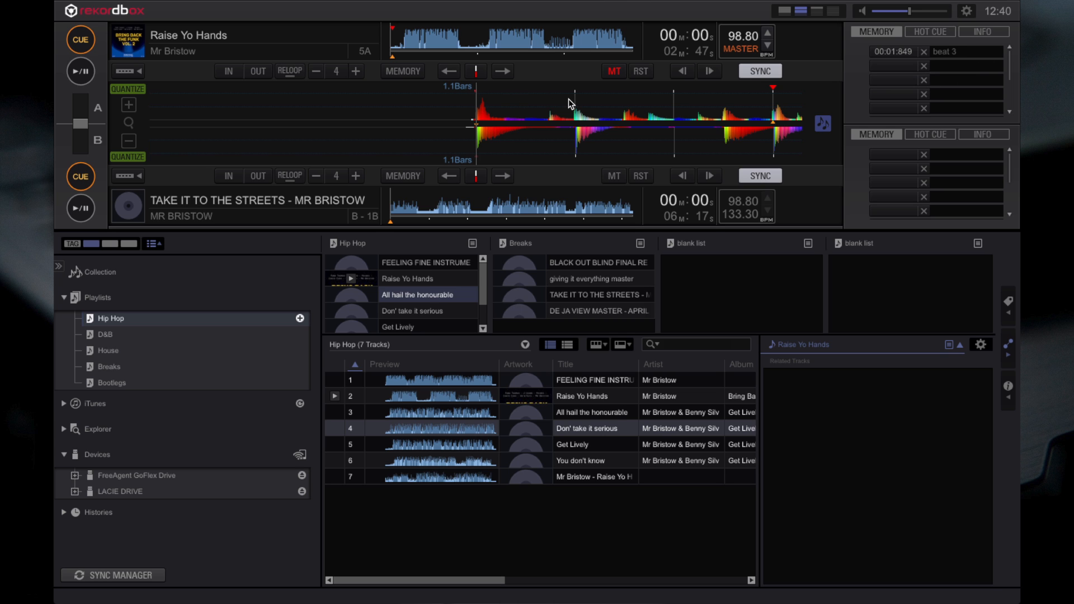
Step: Move Player A's playback position to the drop at about 9.7 seconds, and set and audition a cue point there
{"action": "left_click_drag", "start_coordinate": [537, 98], "coordinate": [479, 115]}
{"action": "left_click", "coordinate": [403, 40]}
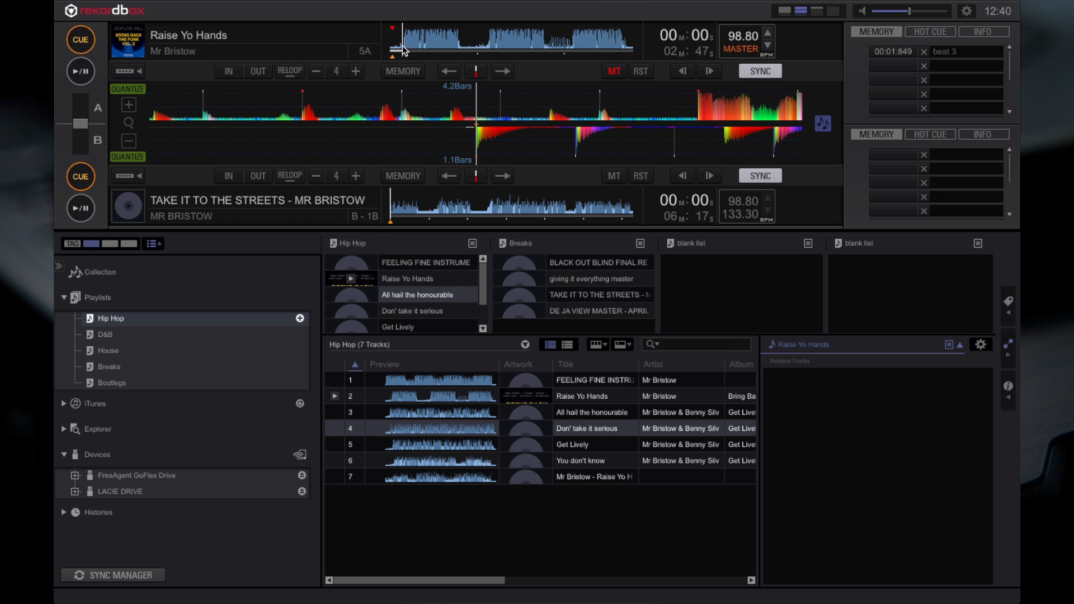
{"action": "left_click", "coordinate": [80, 71]}
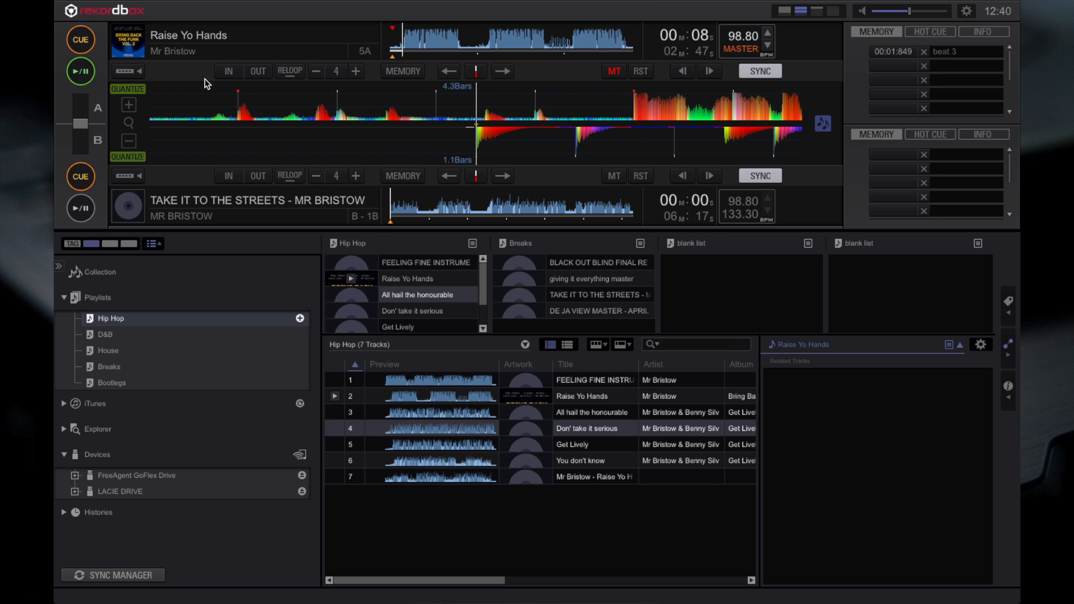
{"action": "left_click", "coordinate": [82, 73]}
{"action": "left_click_drag", "start_coordinate": [451, 103], "coordinate": [471, 106]}
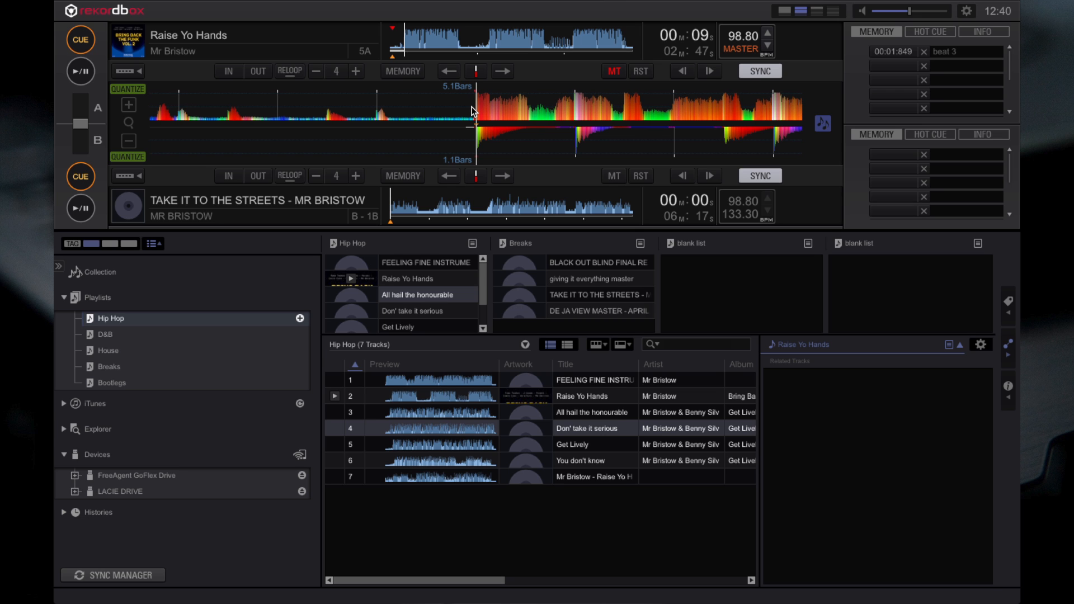
{"action": "left_click", "coordinate": [80, 39]}
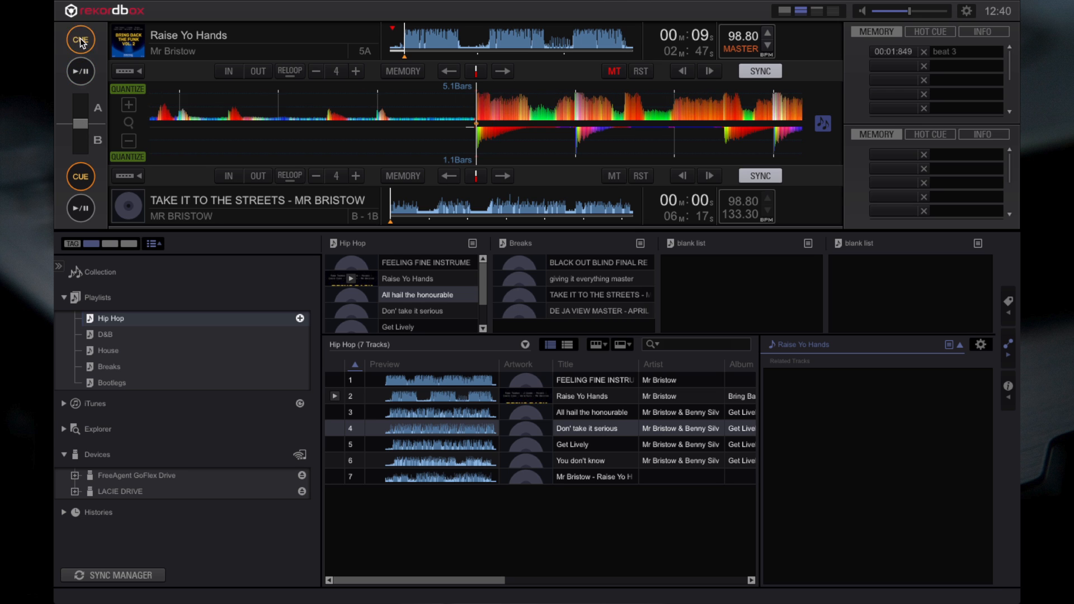
{"action": "left_click", "coordinate": [80, 39]}
{"action": "left_click", "coordinate": [80, 39]}
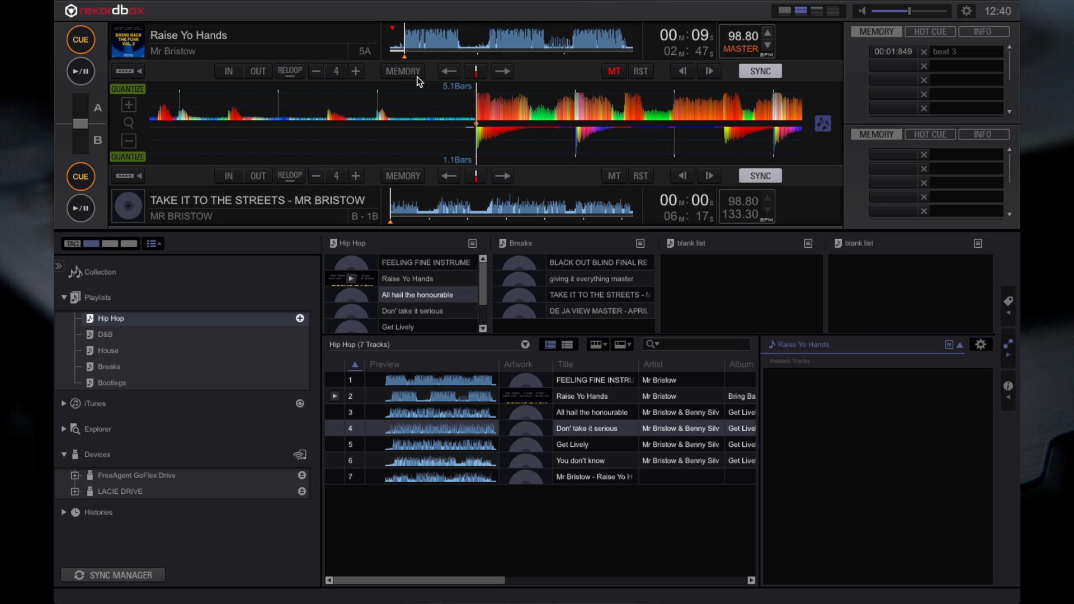
Step: Store Player A's cue point as a memory cue and give it the comment "The drop"
{"action": "left_click", "coordinate": [404, 71]}
{"action": "left_click", "coordinate": [939, 67]}
{"action": "type", "text": "The drop"}
{"action": "key", "text": "Return"}
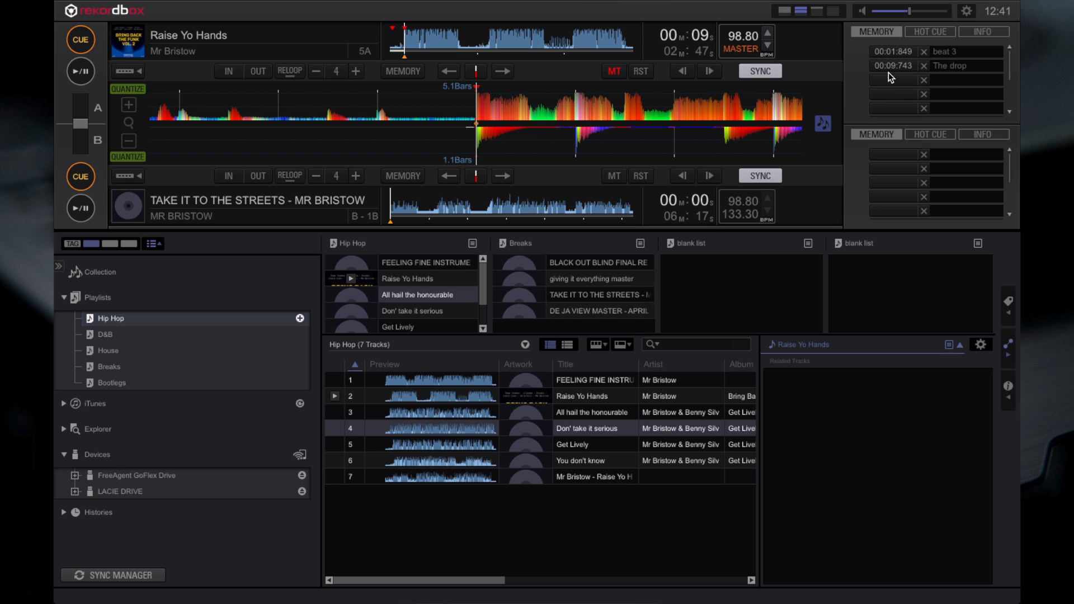
Step: Set the color of the memory cue "The drop" to Red
{"action": "right_click", "coordinate": [944, 67]}
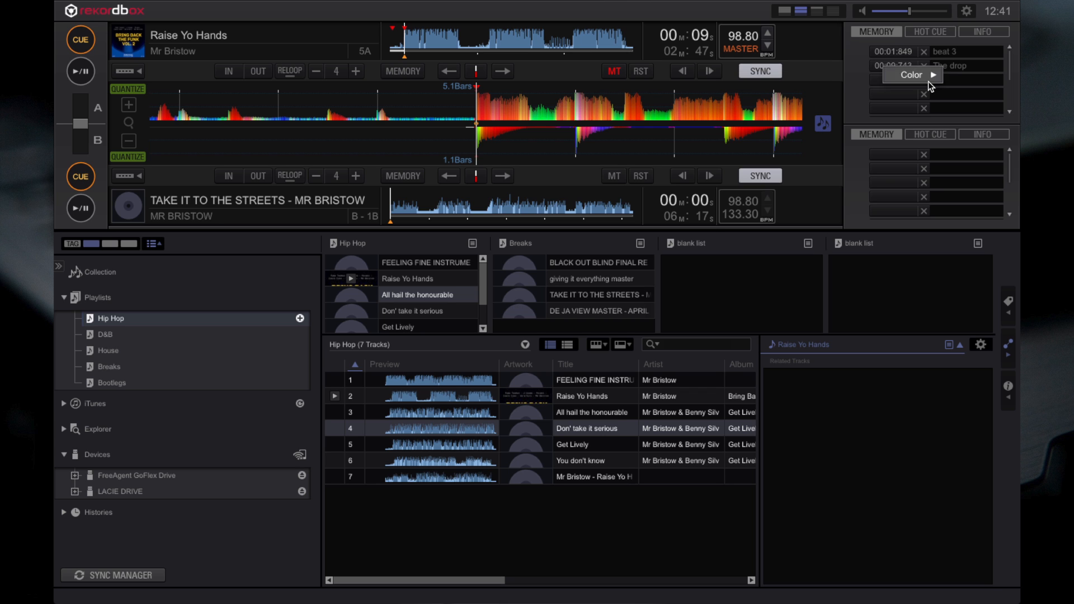
{"action": "mouse_move", "coordinate": [928, 83]}
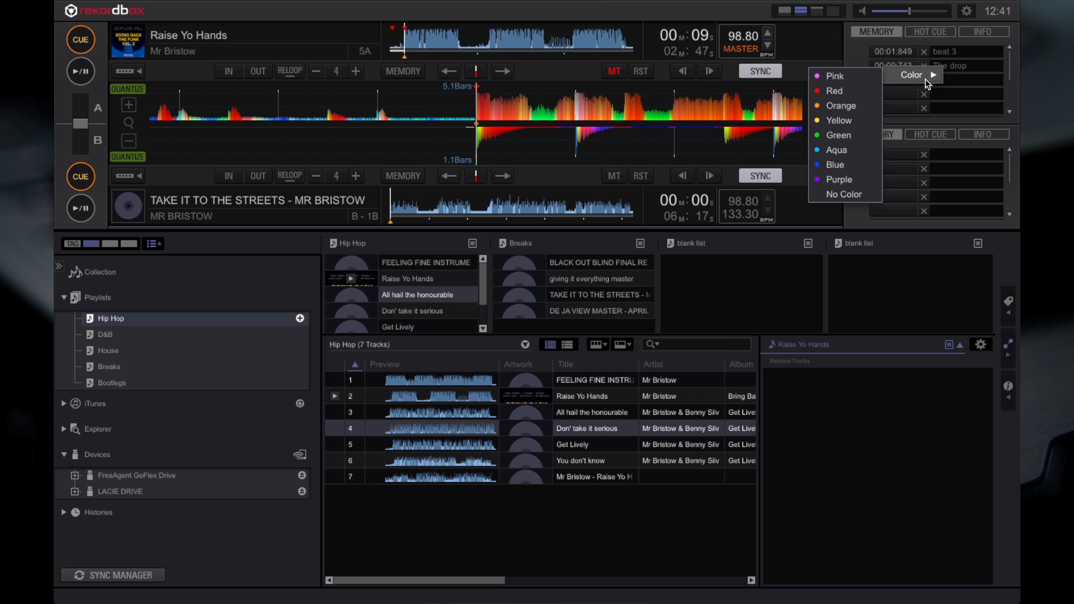
{"action": "left_click", "coordinate": [868, 92]}
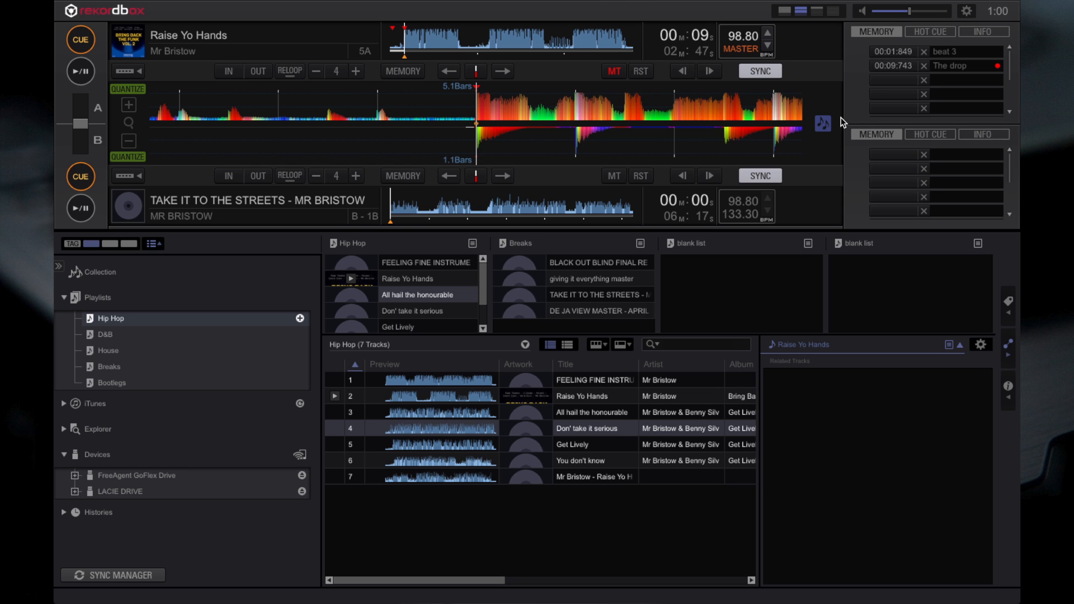
Step: Switch to the one-player layout and set the track's waveform color to RGB
{"action": "left_click", "coordinate": [788, 13]}
{"action": "left_click", "coordinate": [788, 13]}
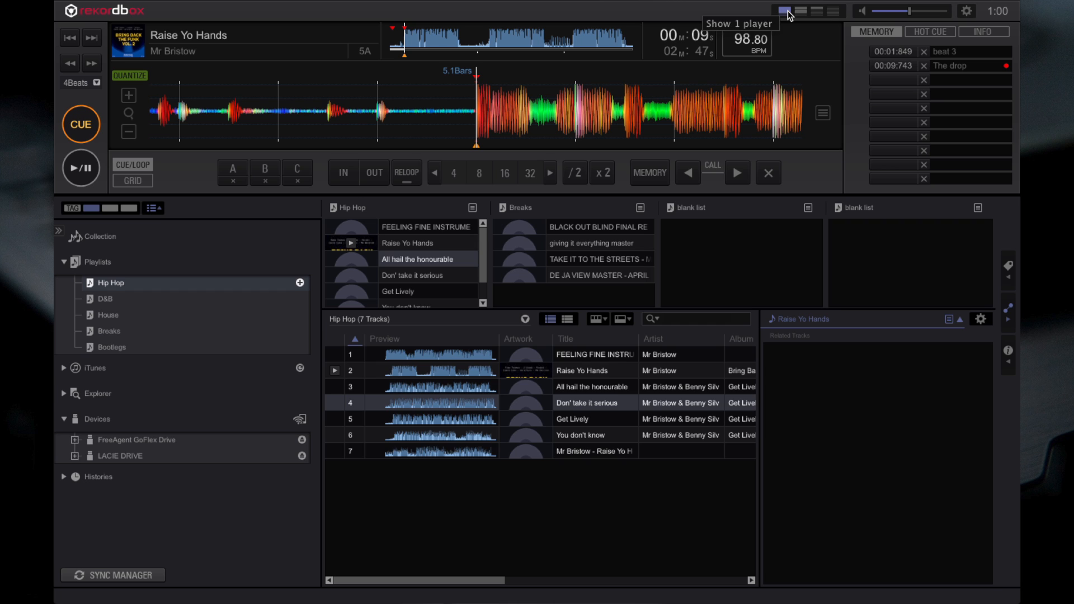
{"action": "left_click", "coordinate": [823, 114]}
{"action": "mouse_move", "coordinate": [792, 126]}
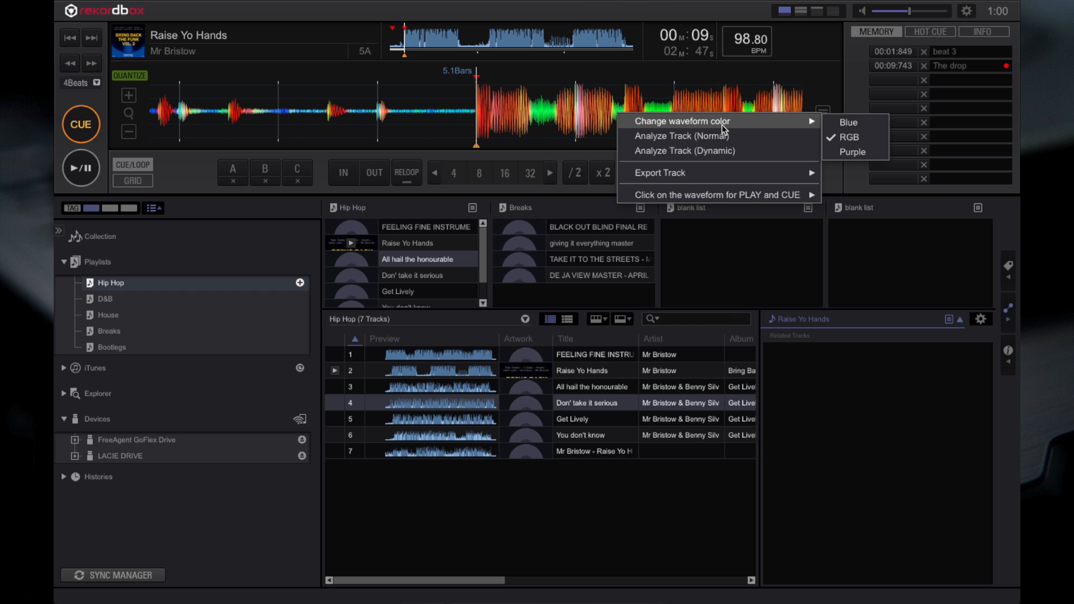
{"action": "left_click", "coordinate": [857, 139]}
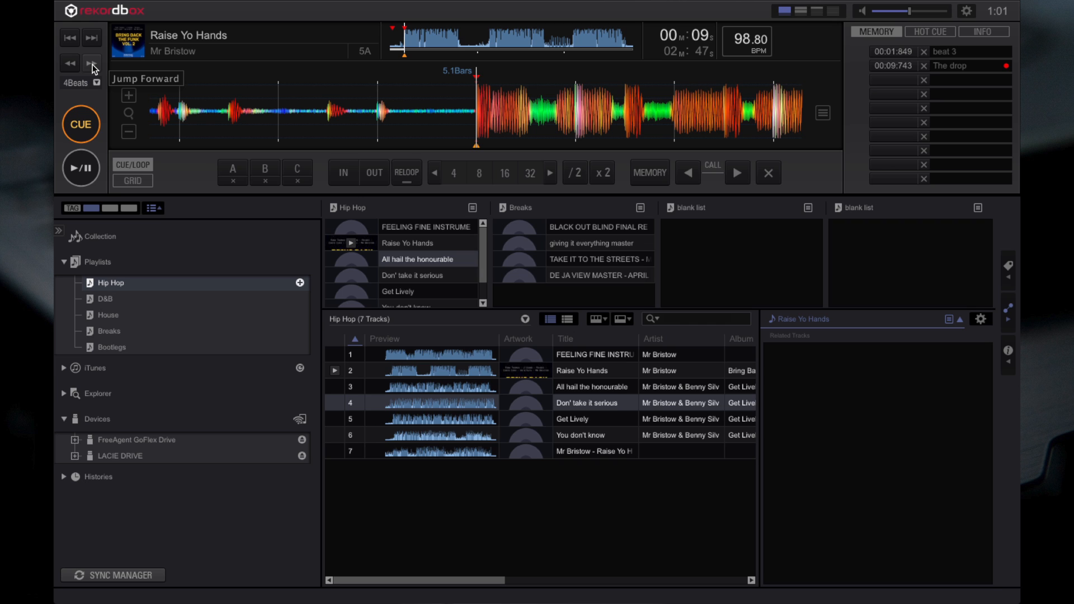
Step: Set the jump length to 8Bars, play Raise Yo Hands with three forward jumps, and pause at about 1:14
{"action": "left_click", "coordinate": [95, 83]}
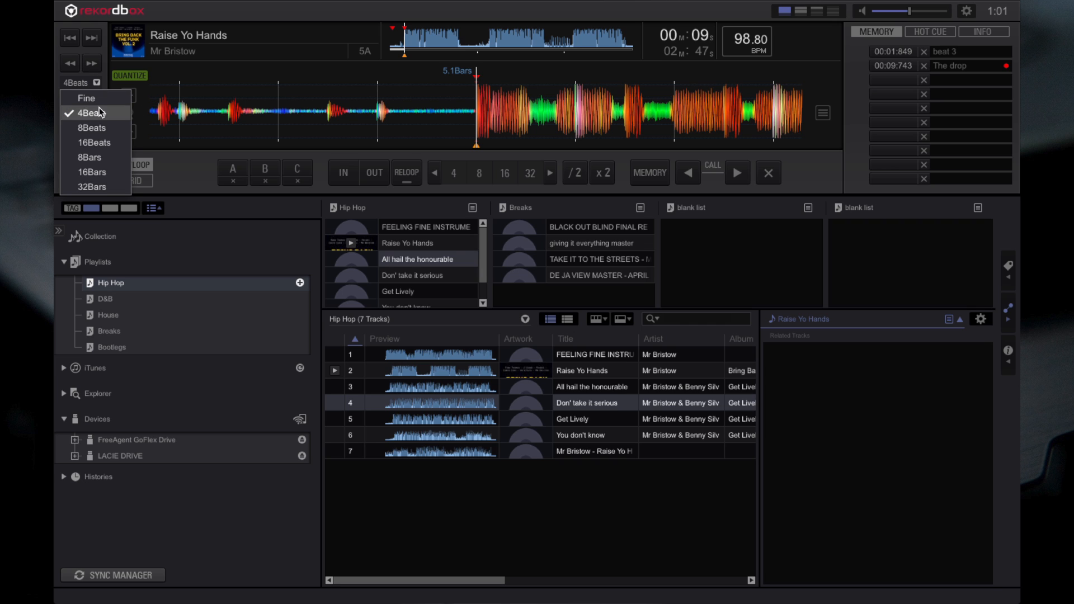
{"action": "left_click", "coordinate": [99, 158]}
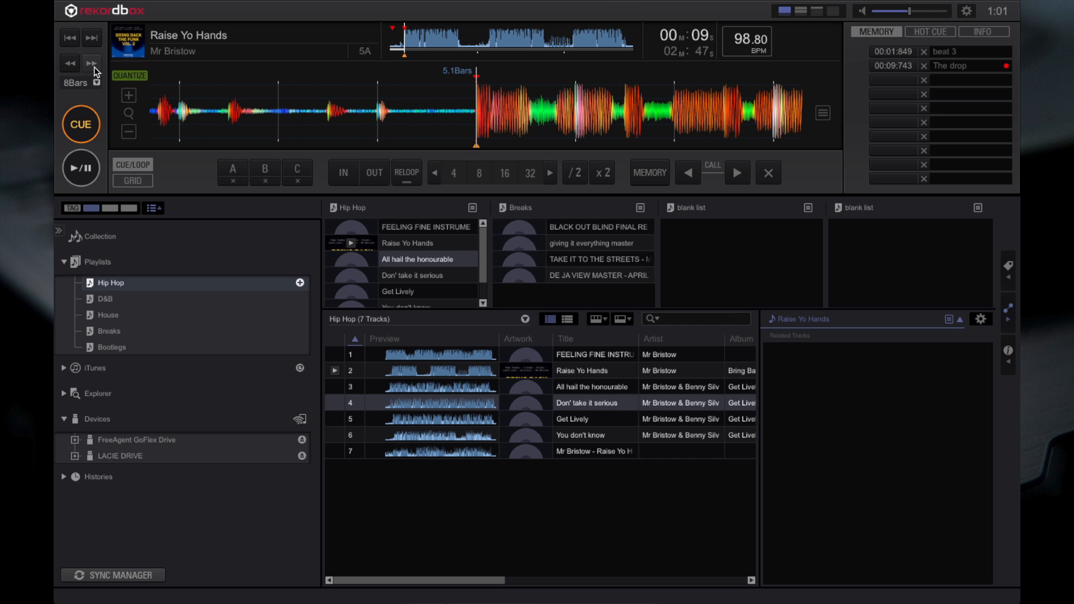
{"action": "left_click", "coordinate": [94, 171]}
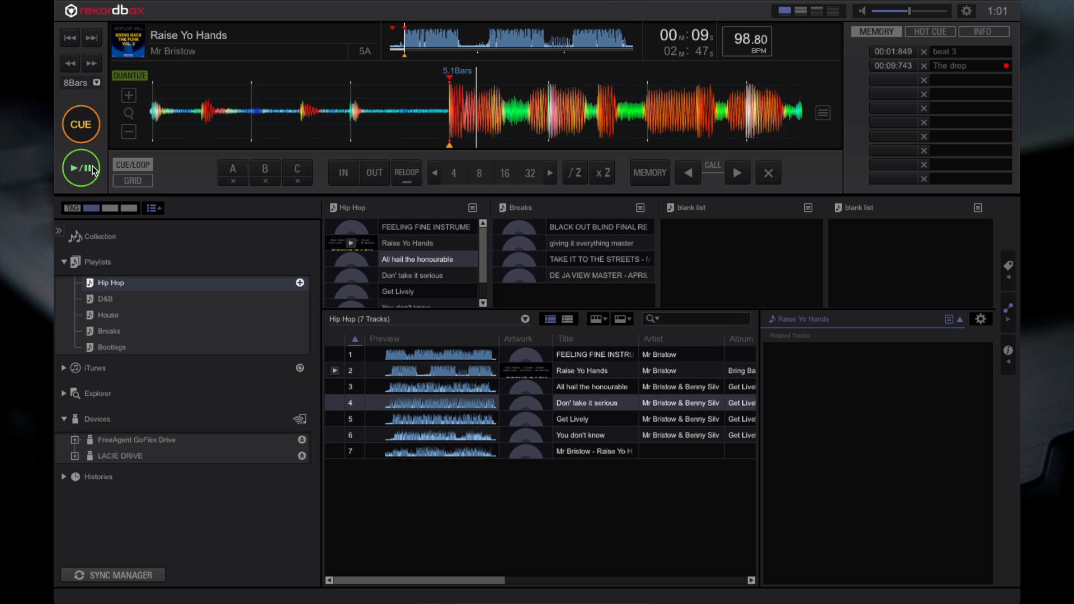
{"action": "left_click", "coordinate": [92, 63]}
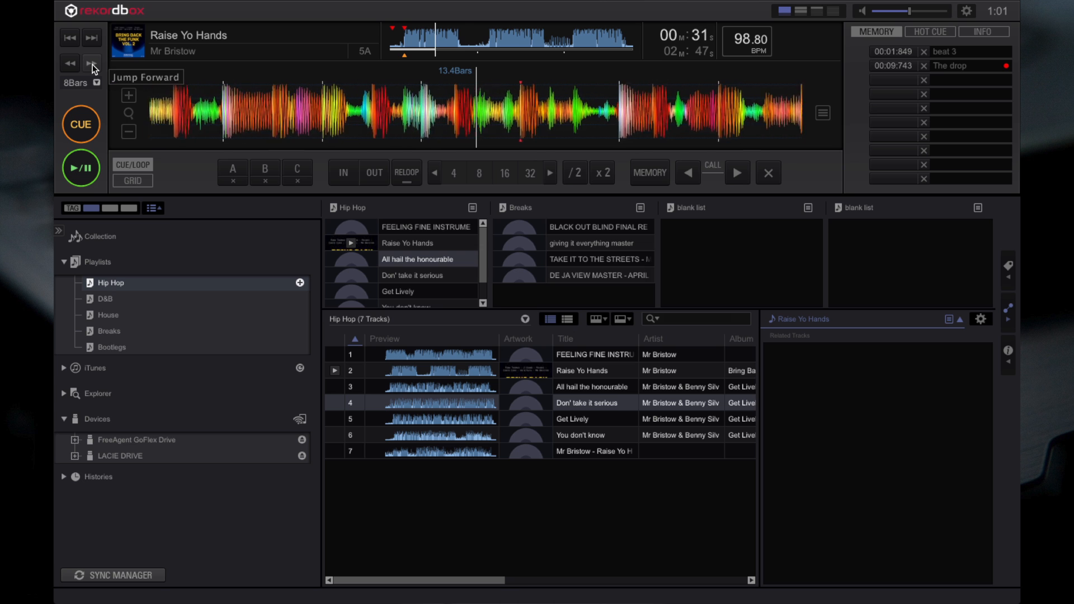
{"action": "left_click", "coordinate": [93, 66]}
{"action": "left_click", "coordinate": [93, 67]}
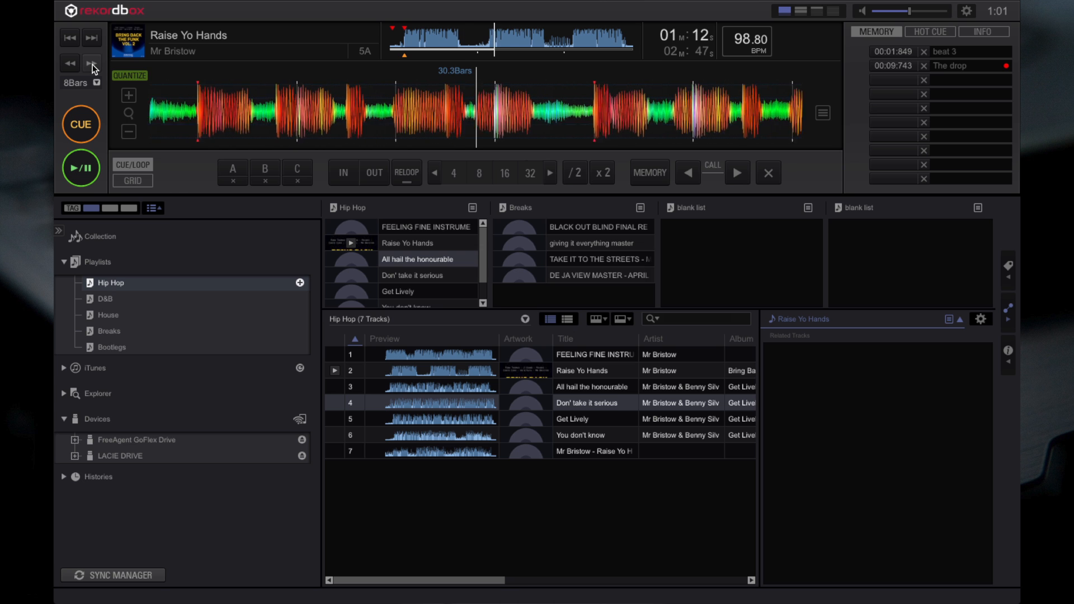
{"action": "left_click", "coordinate": [91, 164]}
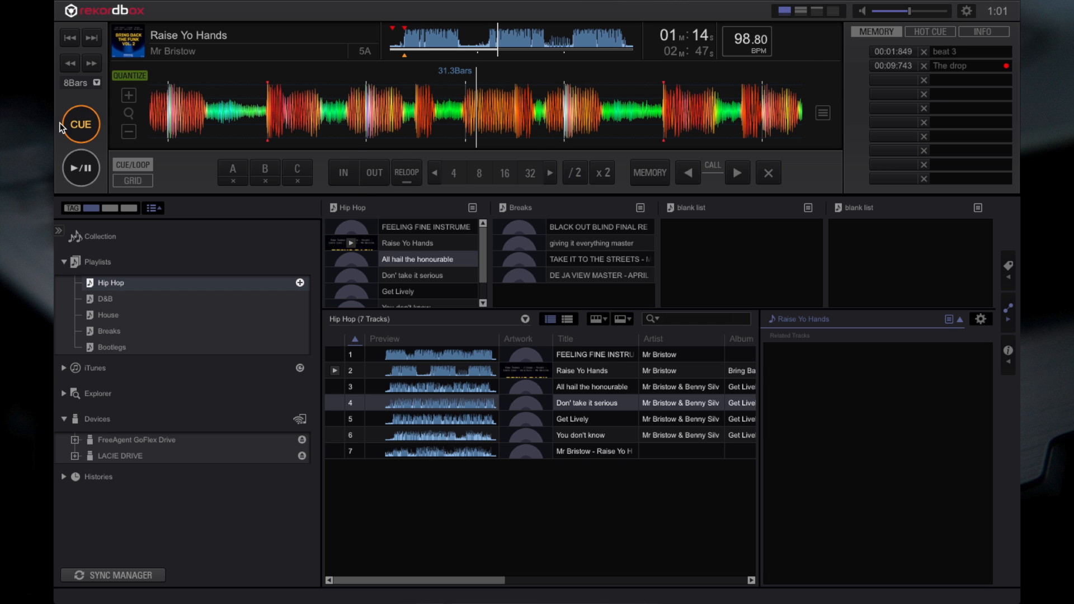
{"action": "left_click", "coordinate": [87, 83]}
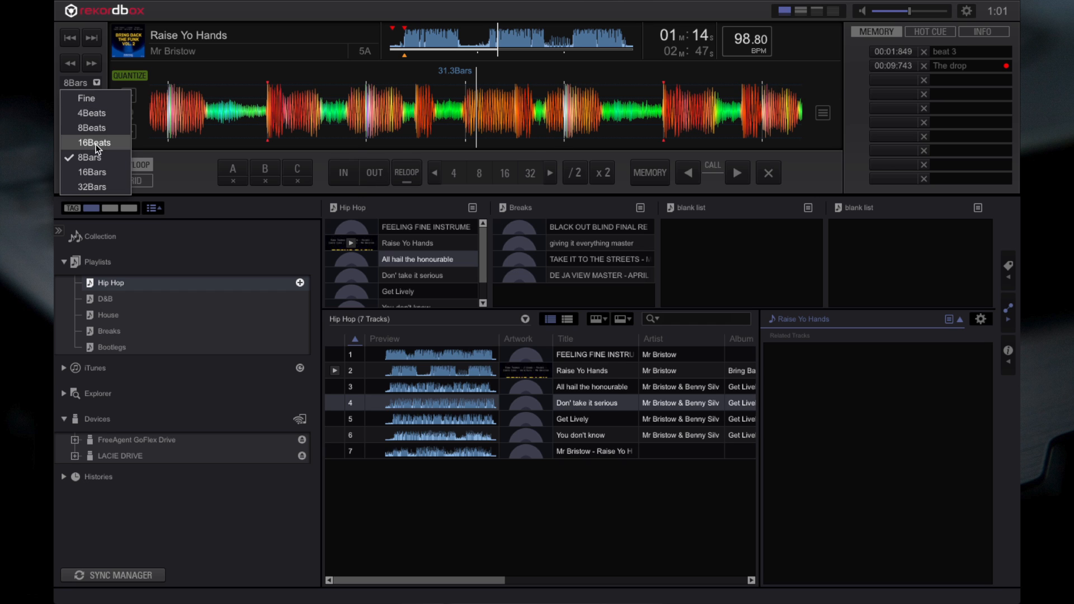
{"action": "left_click", "coordinate": [106, 55]}
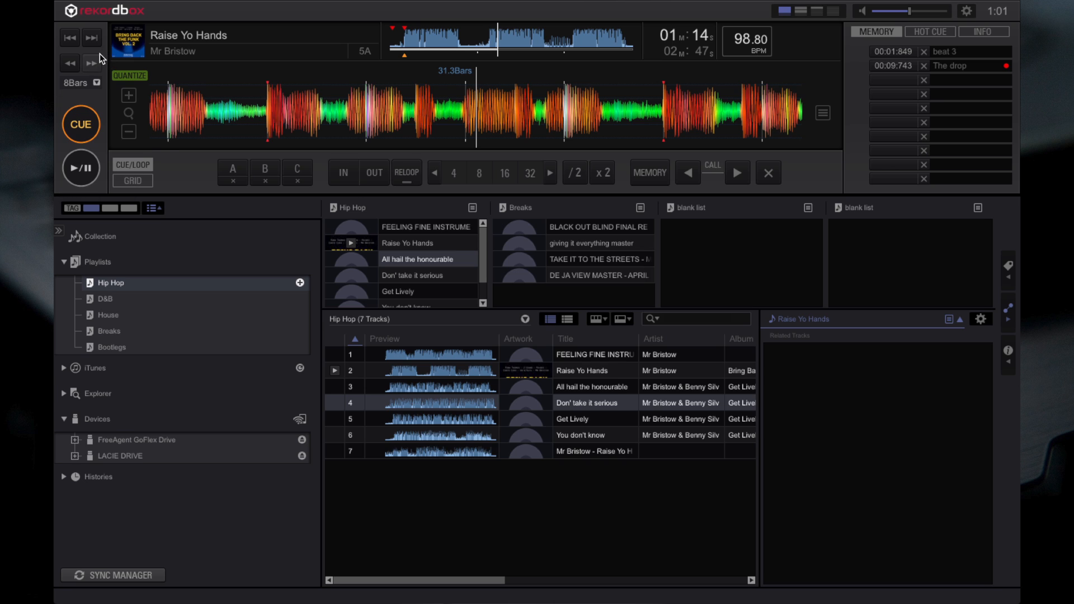